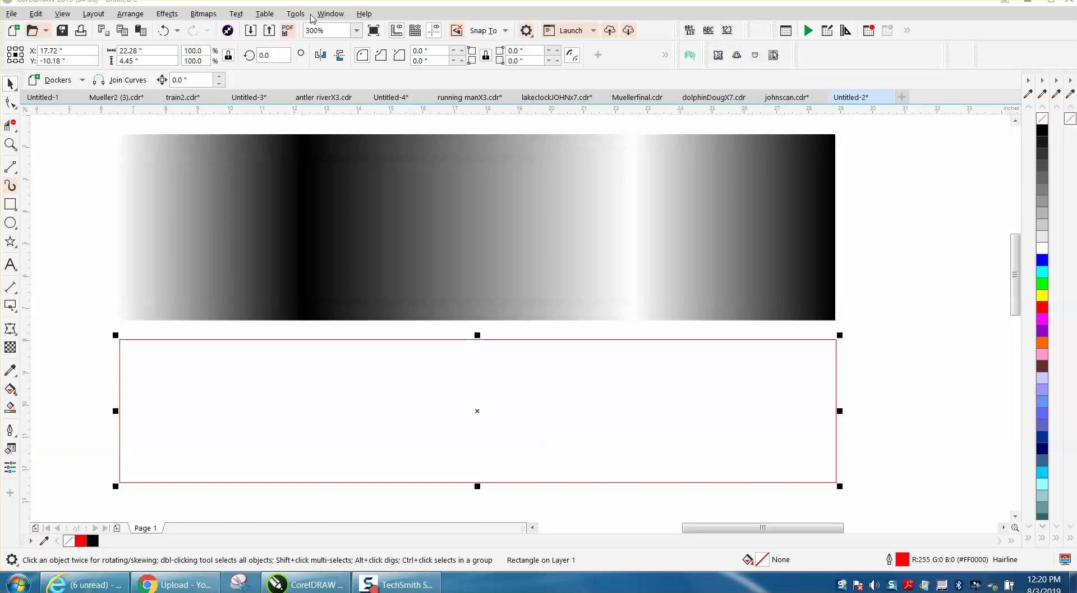
Step: Open the Properties docker from Window > Dockers to show the empty rectangle's Fill settings
click(330, 16)
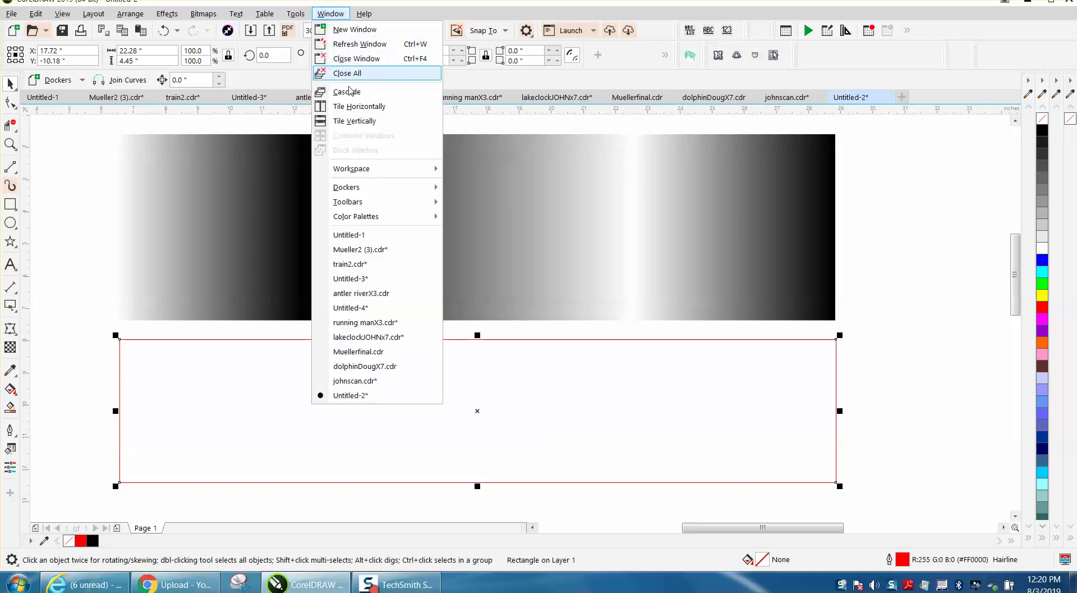
mouse_move(353, 191)
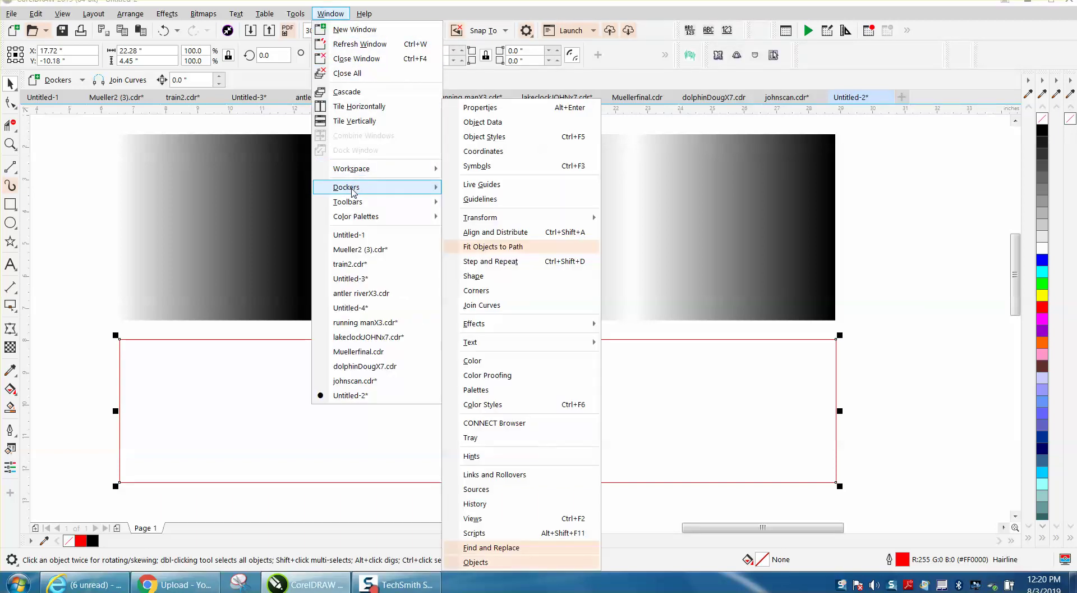
click(471, 112)
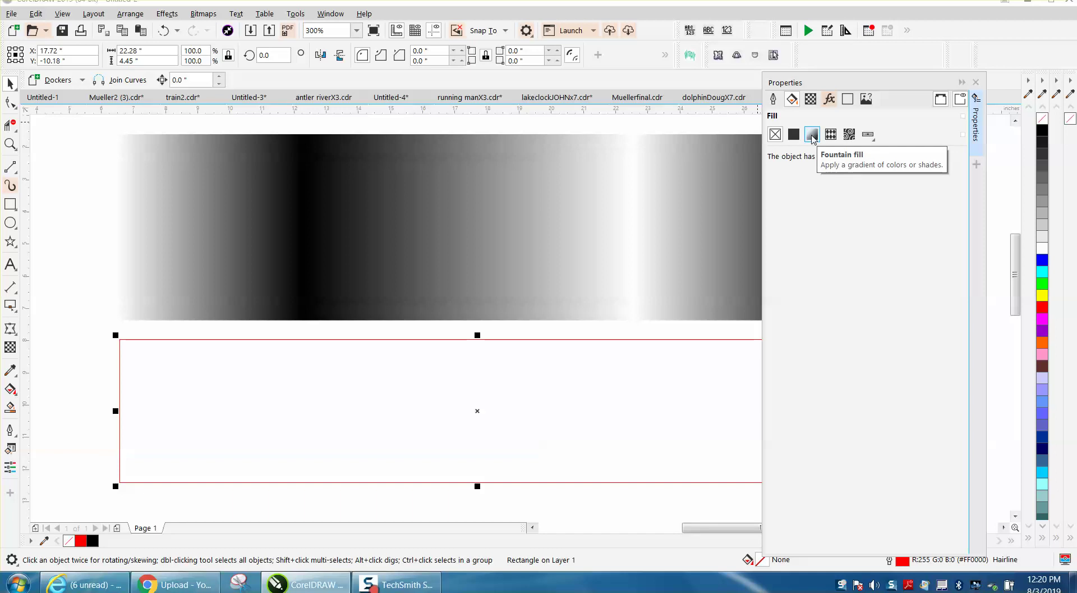
Step: Give the lower rectangle a white-to-black fountain fill and drag its midpoint toward white
click(811, 135)
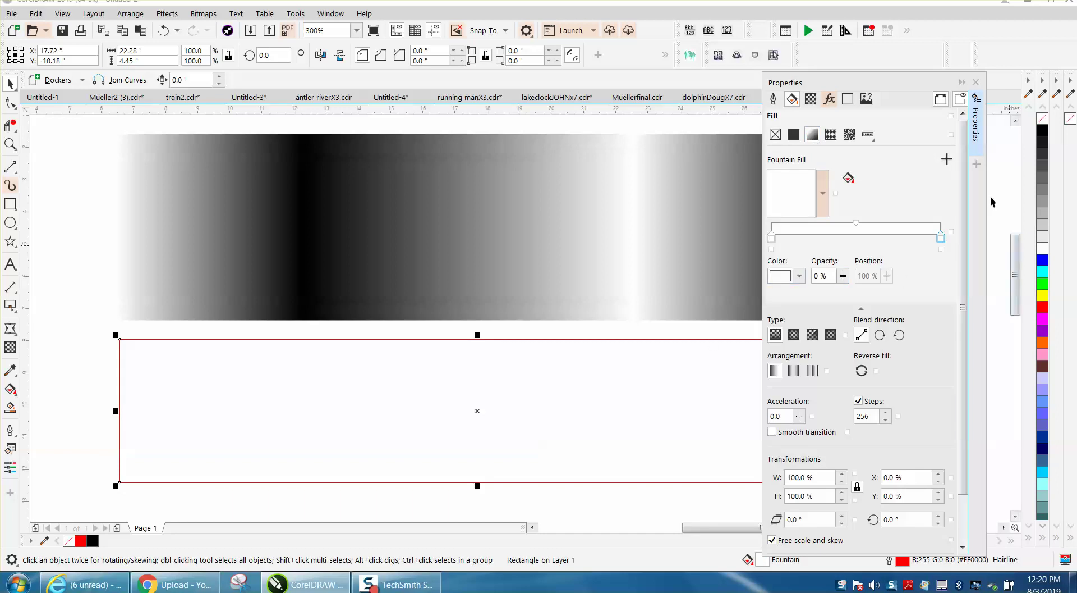
click(845, 178)
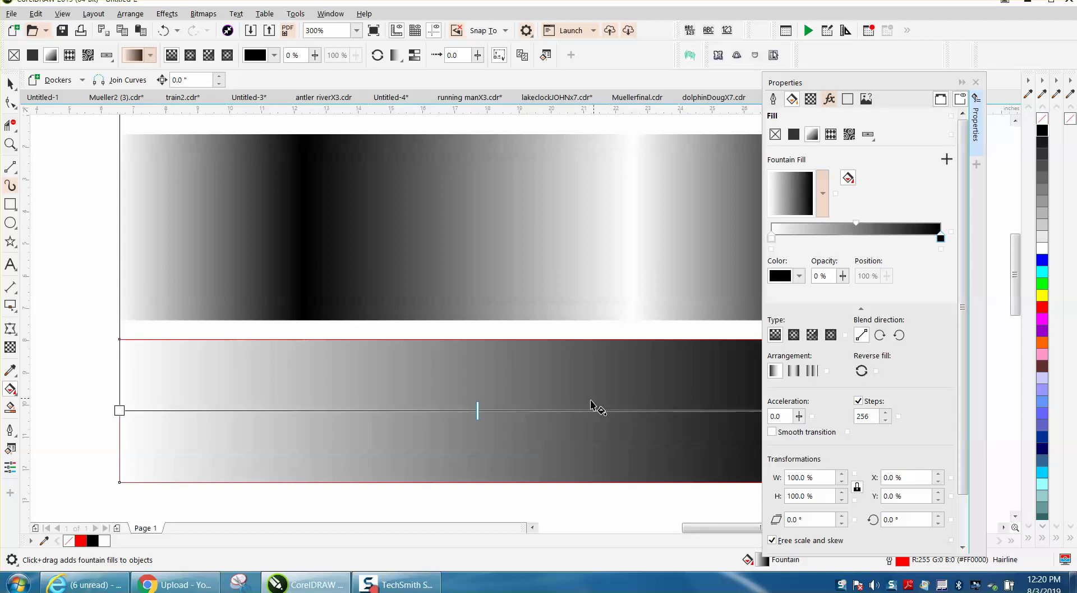
mouse_move(478, 409)
mouse_down()
mouse_move(357, 405)
mouse_move(421, 409)
mouse_up()
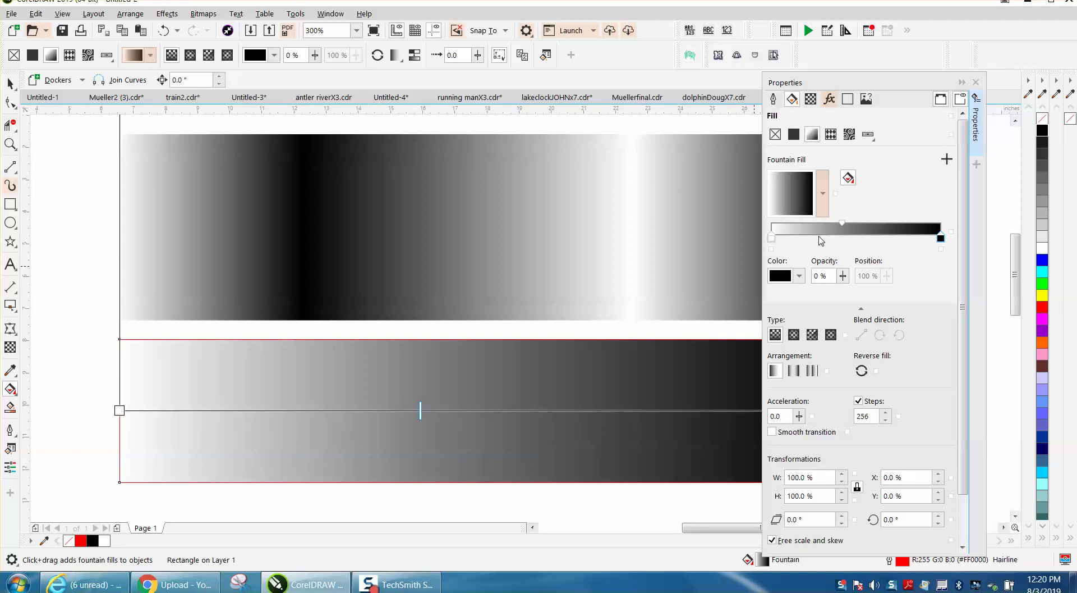
Step: Add a white gradient stop at 28% and make the starting stop black
double_click(820, 239)
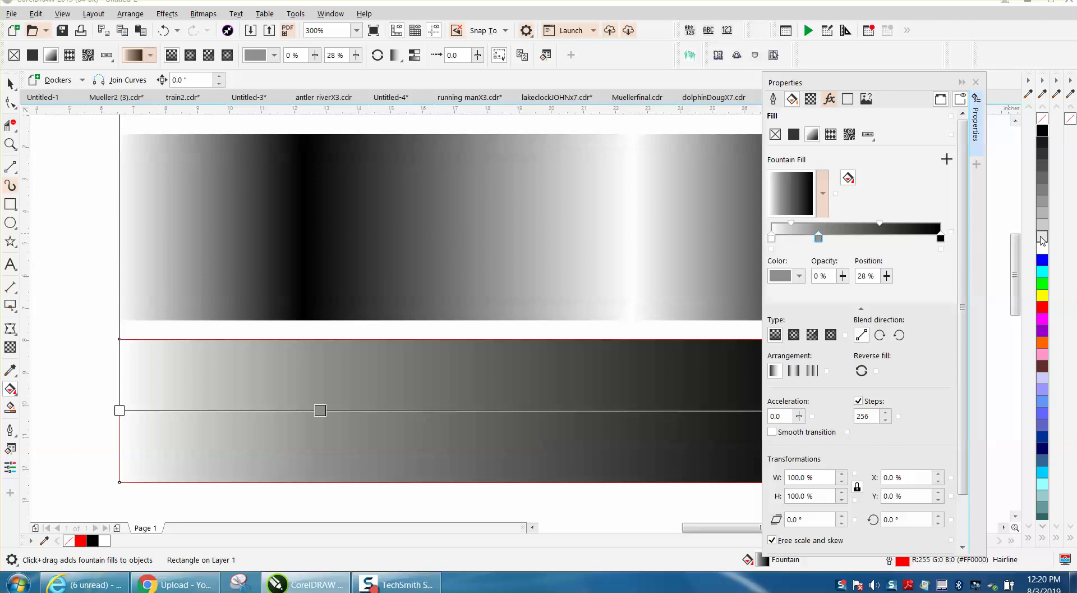
drag(1042, 248, 819, 238)
click(1043, 250)
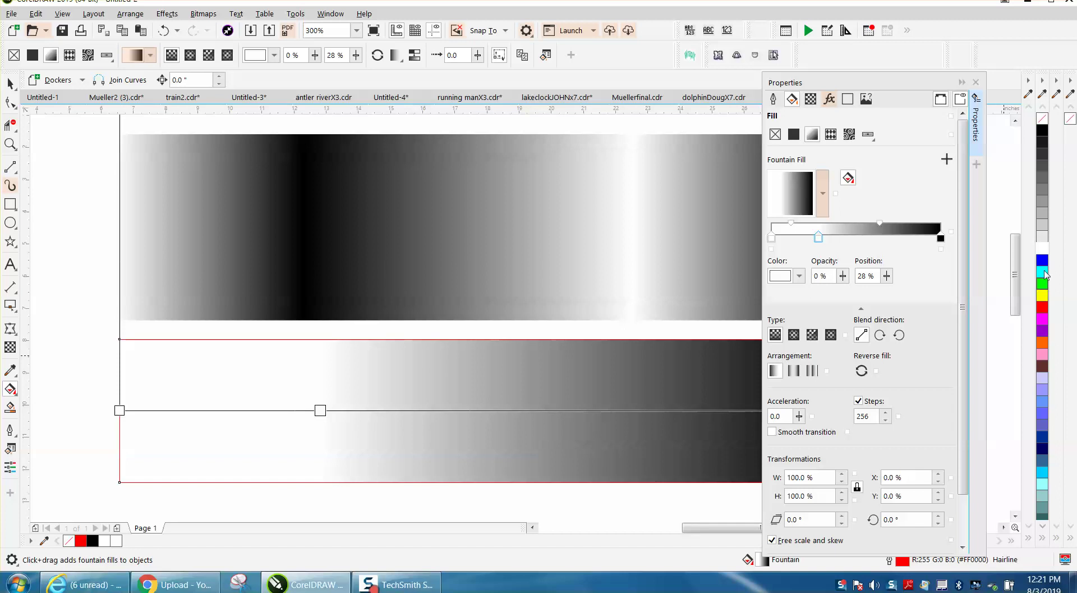
drag(1043, 130, 120, 410)
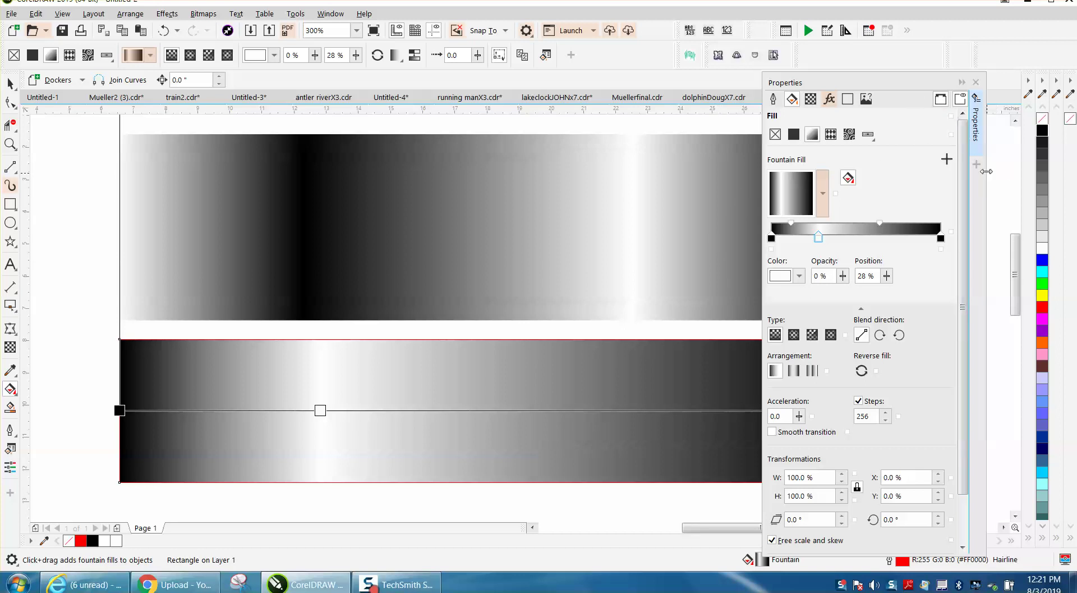
drag(915, 87, 963, 88)
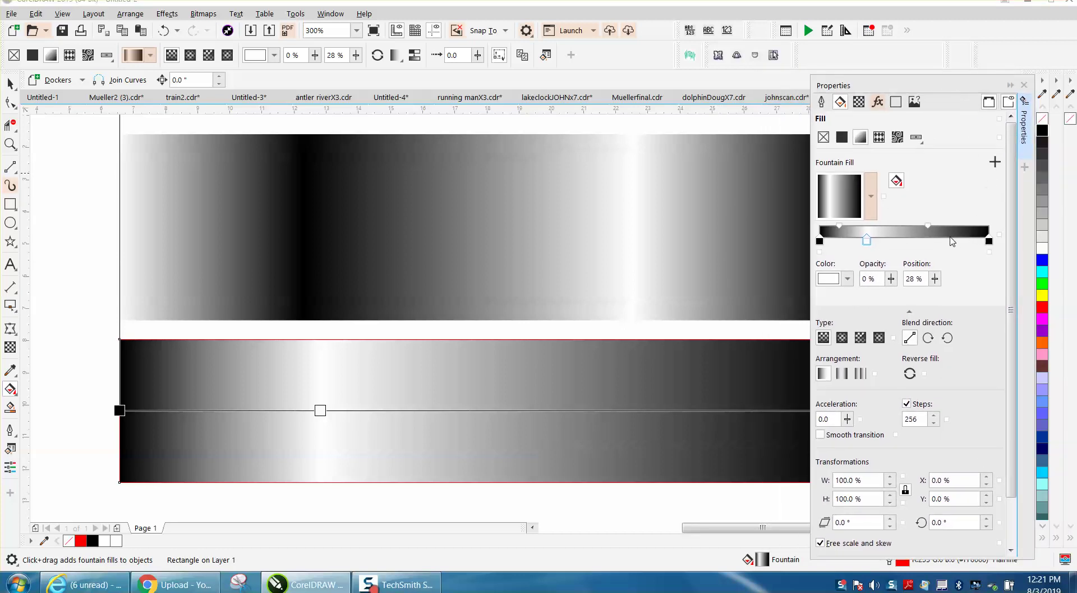
Step: Add a dark grey stop at 74% and a white stop at 85%
double_click(947, 242)
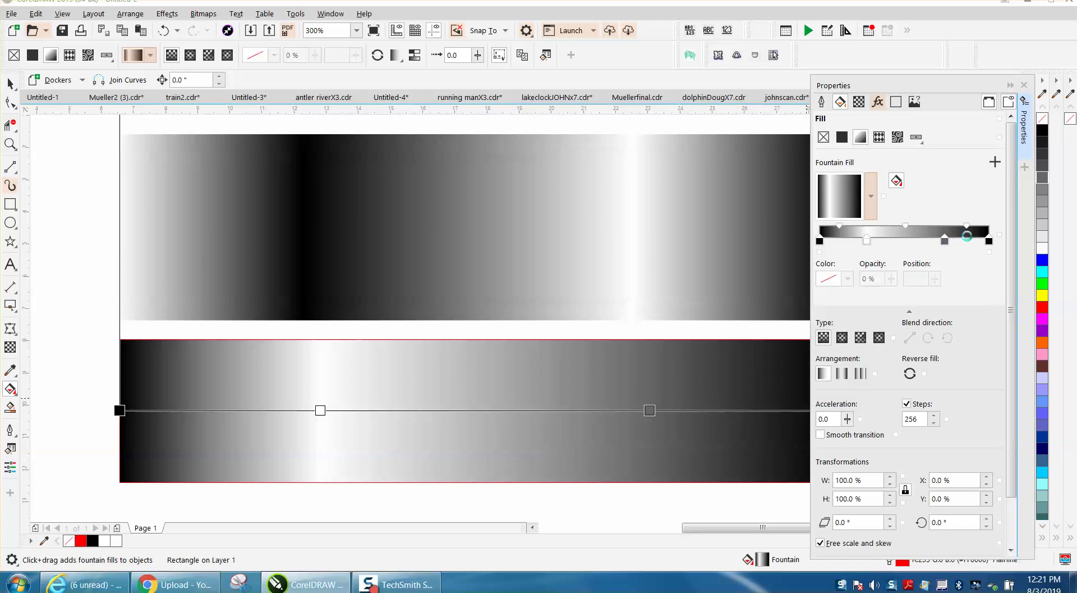
double_click(964, 231)
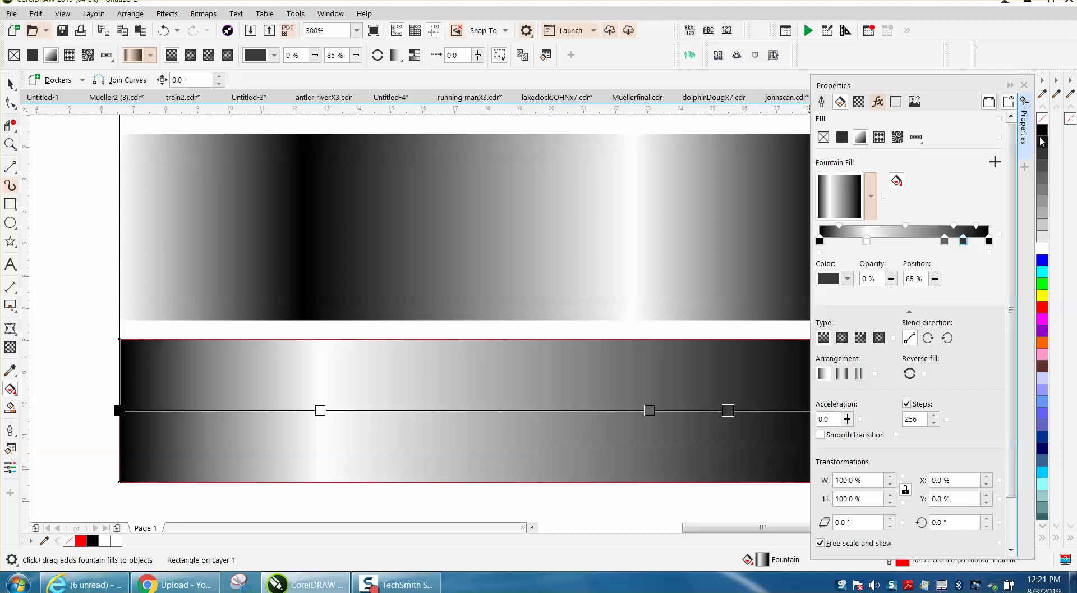
drag(1046, 251, 729, 411)
Step: Zoom in on the lower gradient rectangle with the Zoom tool and return to Pick
scroll(493, 337, down, 2)
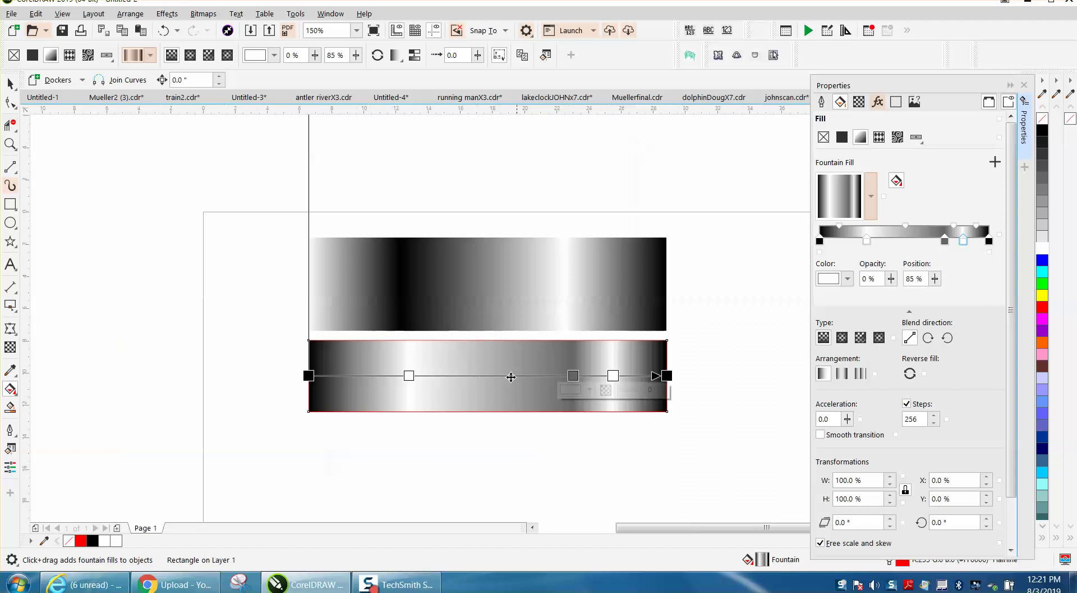
click(10, 144)
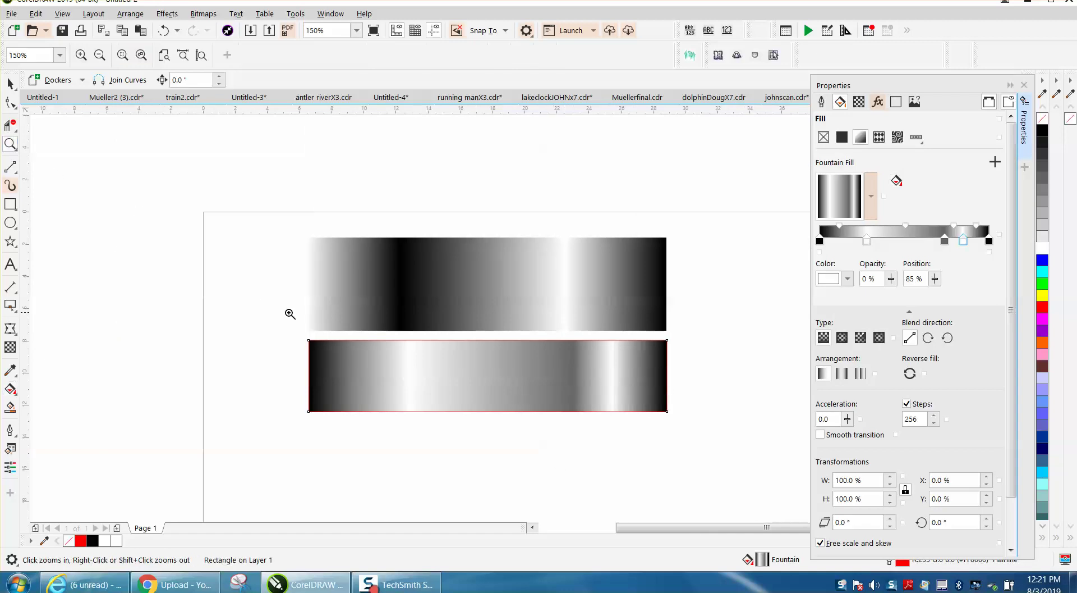
drag(290, 314, 727, 491)
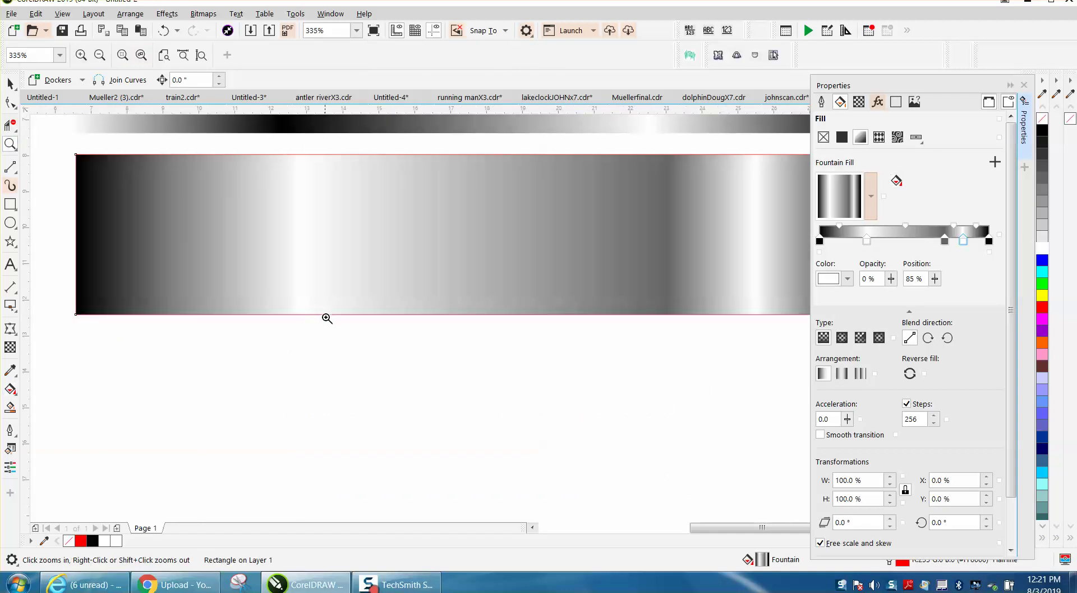
right_click(448, 337)
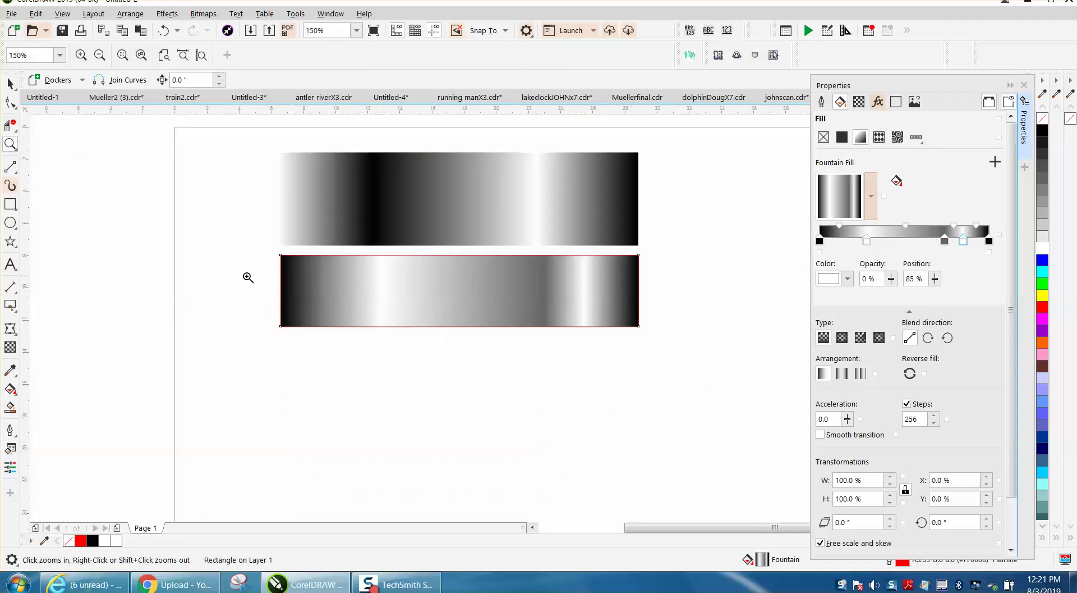
drag(254, 252, 673, 341)
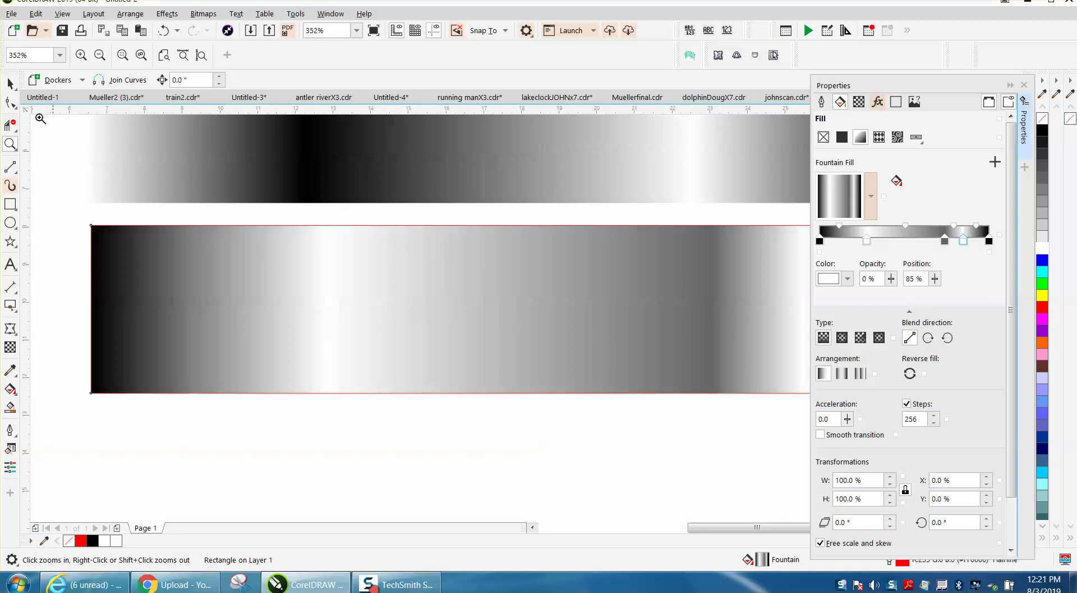
click(11, 83)
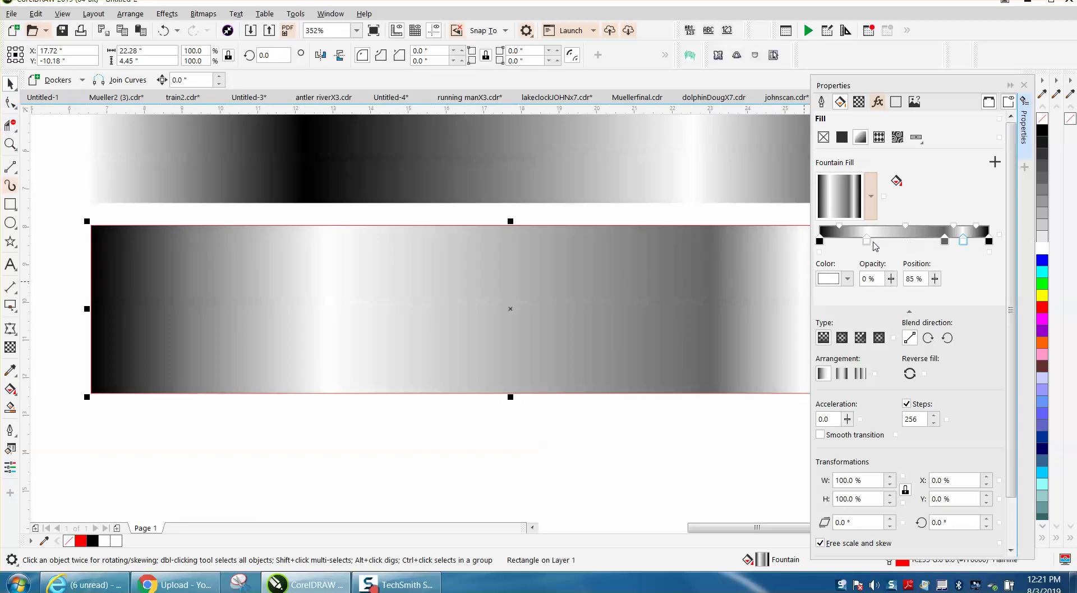
Step: Slide the white stop to 19%, add a grey stop at 42%, then drop black on the rectangle
drag(868, 241, 851, 243)
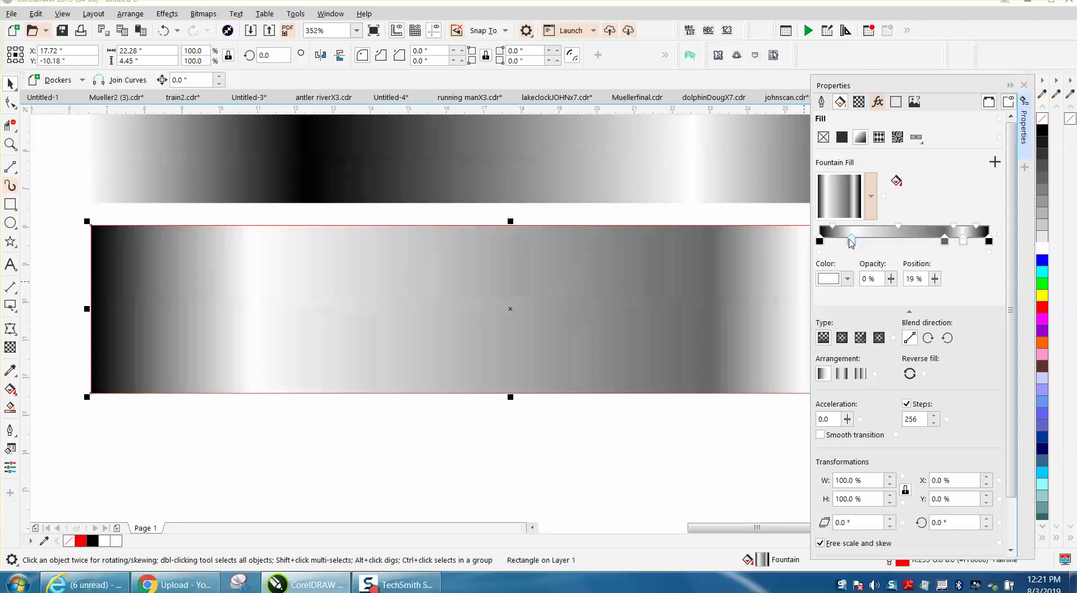
double_click(891, 242)
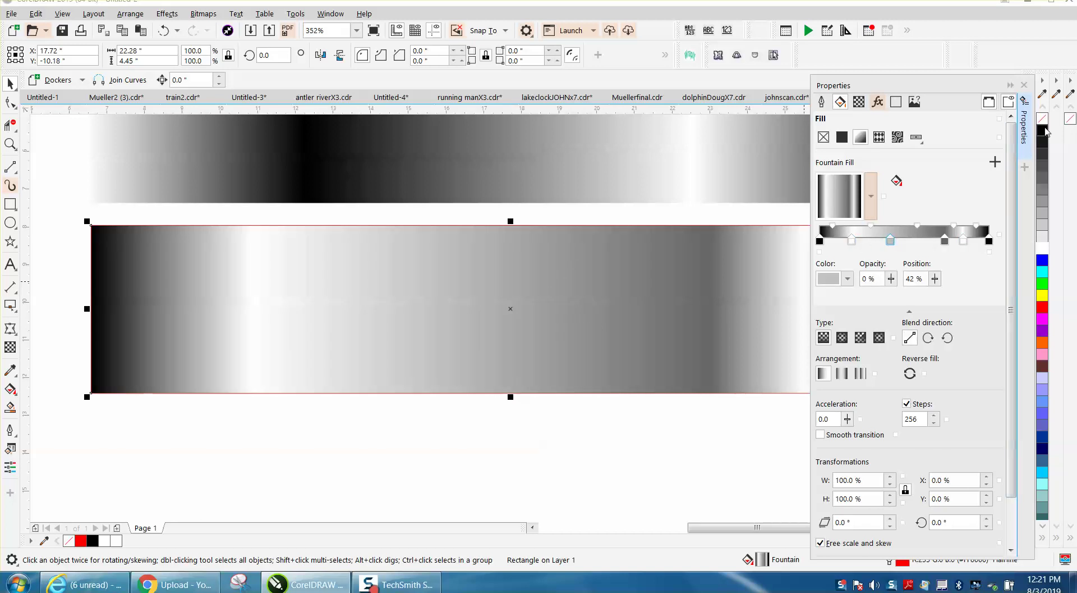
drag(1046, 131, 571, 315)
Step: Undo the solid black fill, nudge the 42% stop to 41%, and make the 74% stop black
click(166, 32)
drag(884, 241, 889, 240)
scroll(565, 298, down, 3)
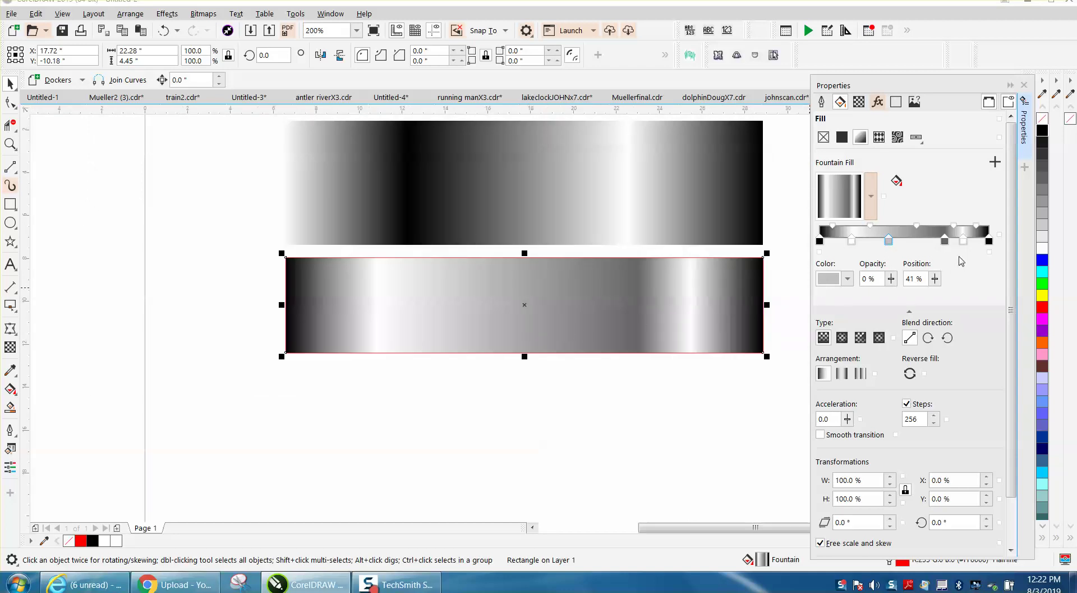
click(945, 241)
drag(1040, 134, 847, 243)
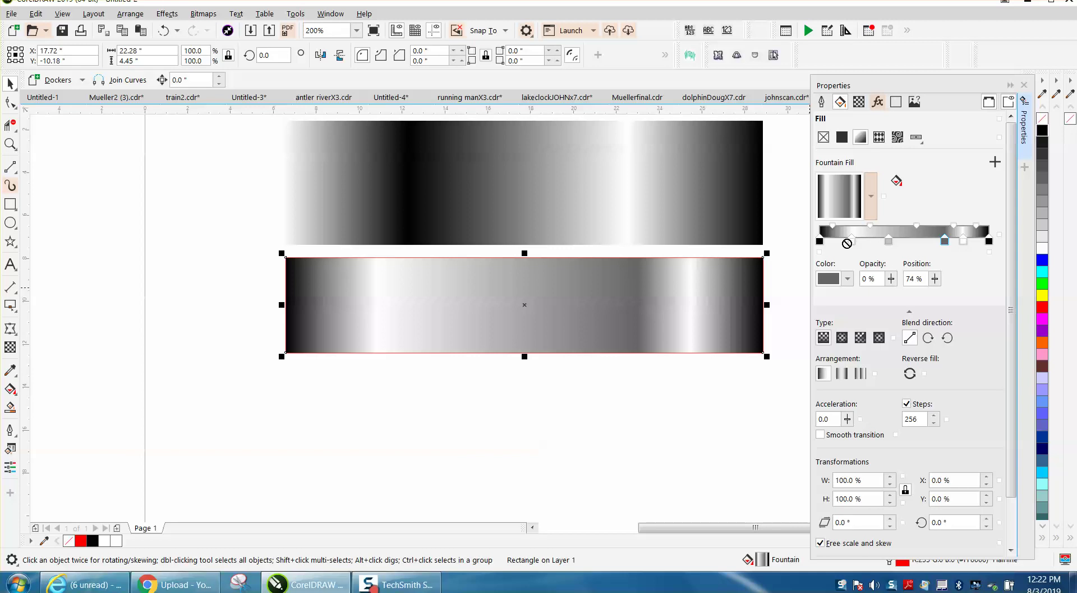
click(896, 180)
click(1042, 131)
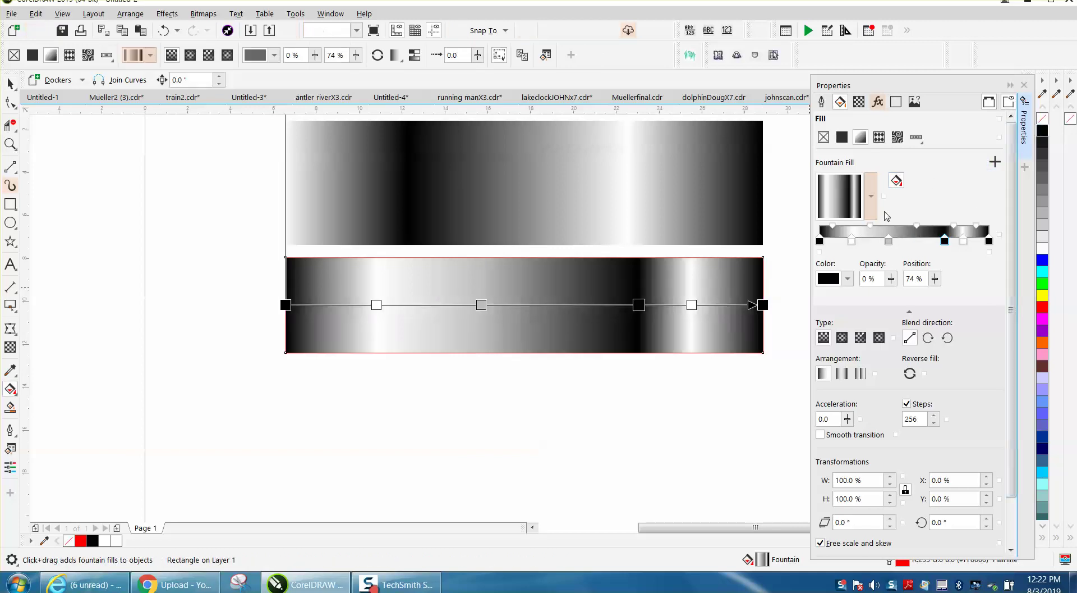
Step: Shift the light stop near 18% and the dark stop to about 62%, then add a stop at 29%
drag(853, 242, 852, 242)
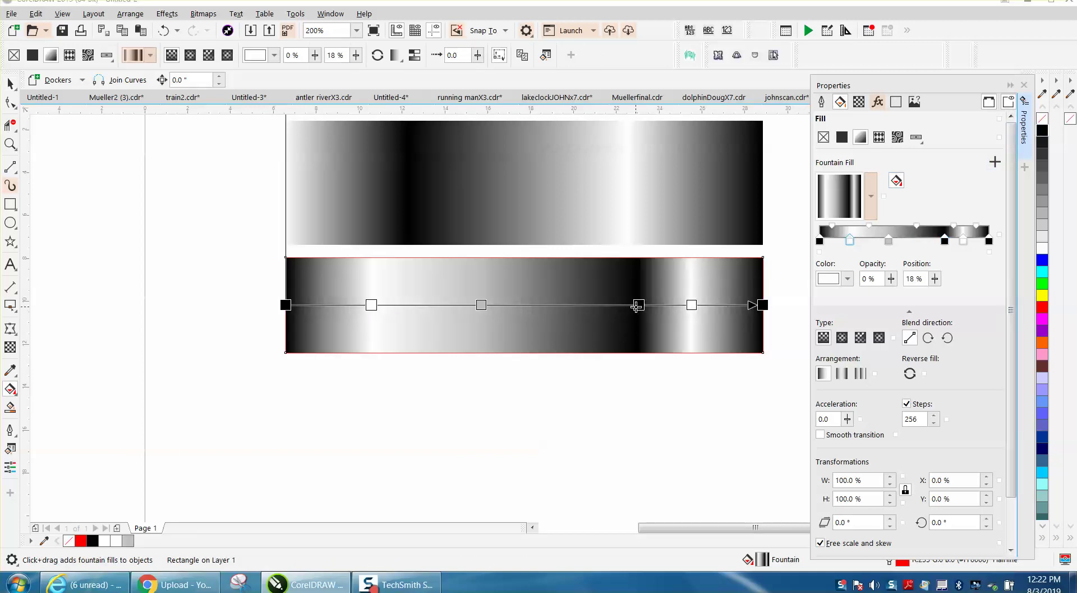
drag(639, 305, 582, 305)
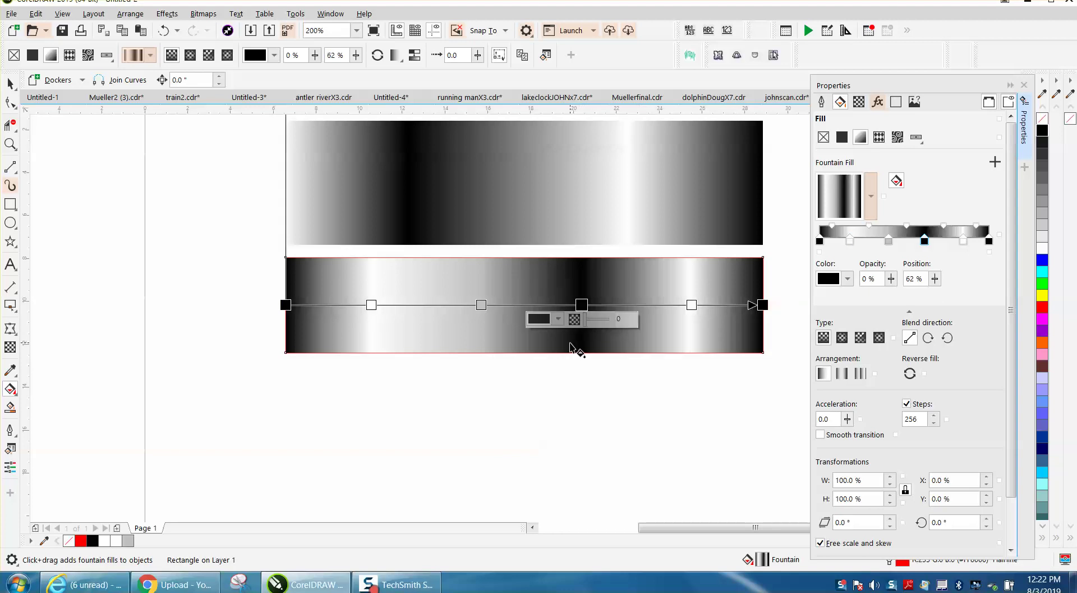
double_click(424, 306)
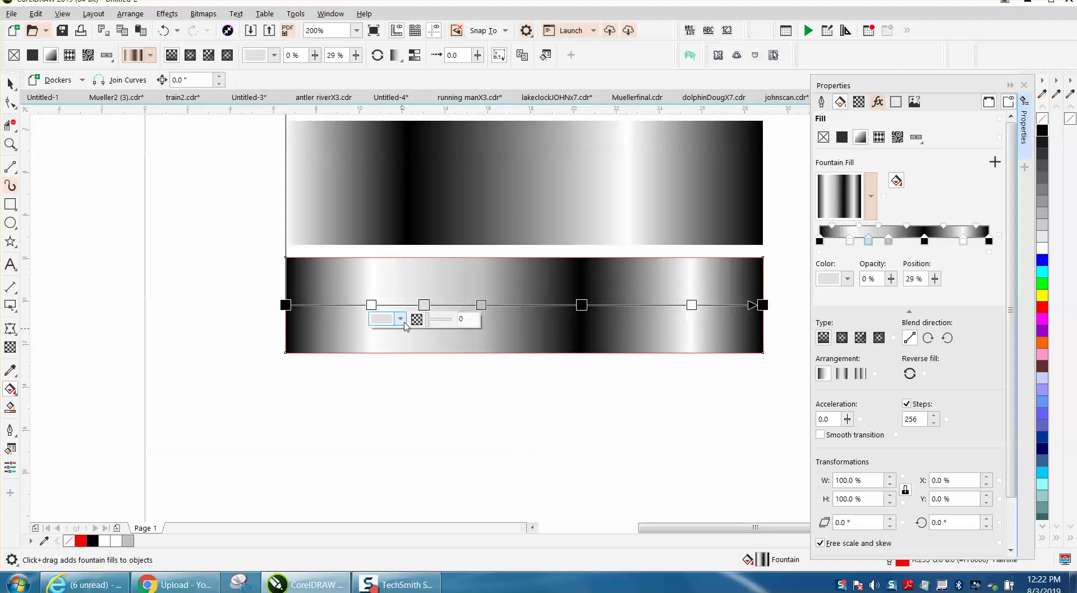
Step: Colour the 29% gradient stop 80% Black from the node colour picker's palette
click(400, 319)
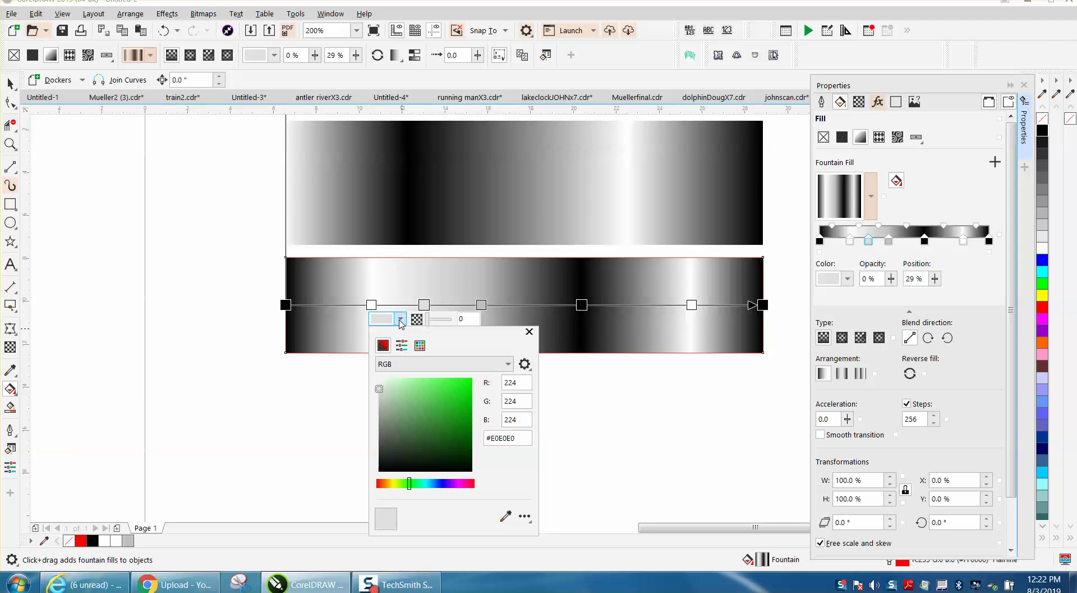
click(508, 364)
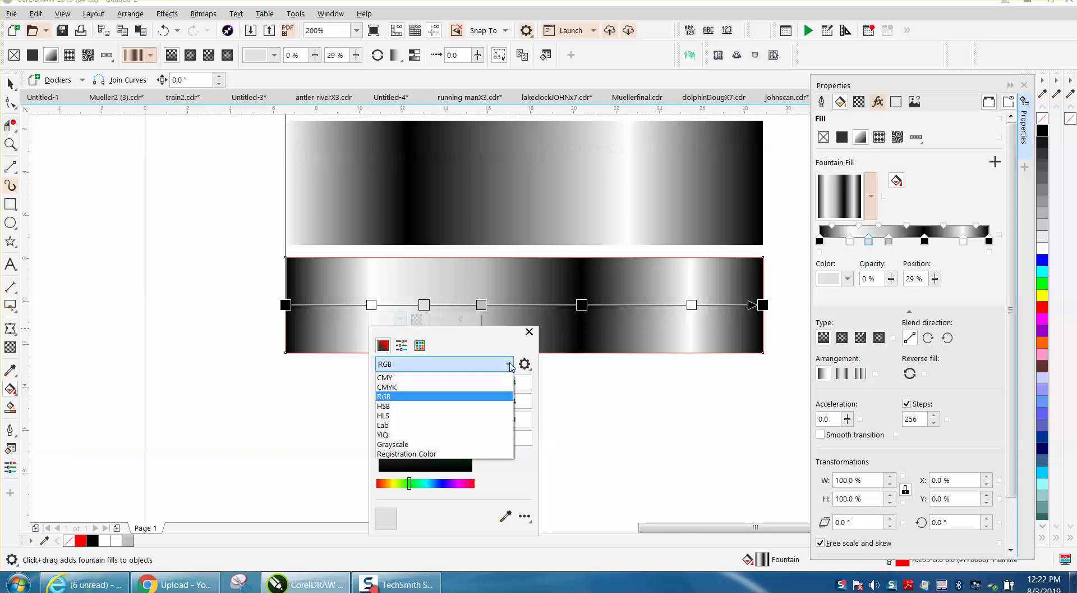
click(484, 388)
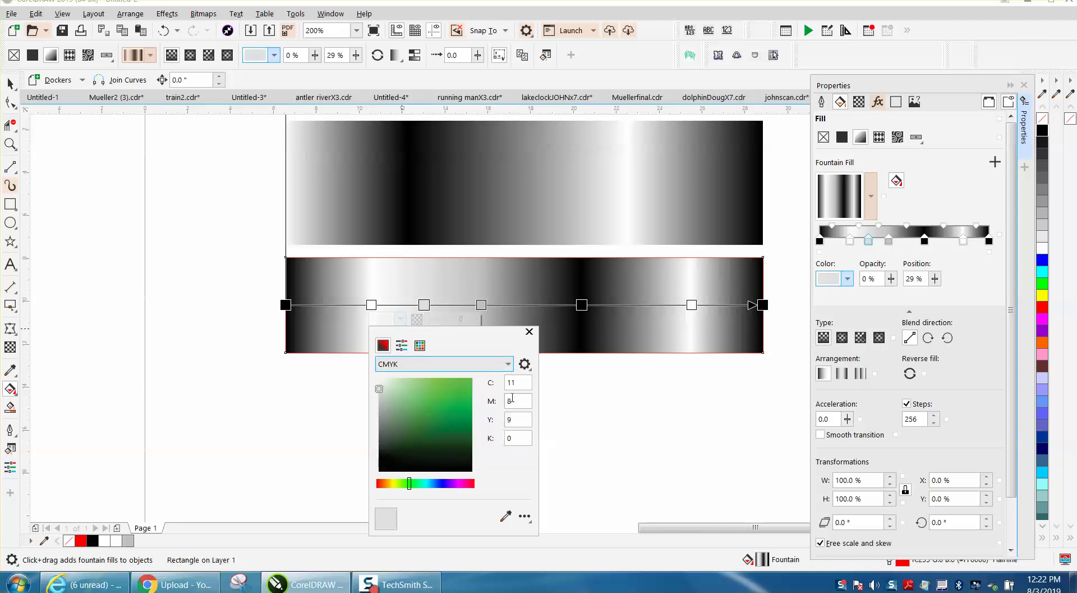
click(509, 366)
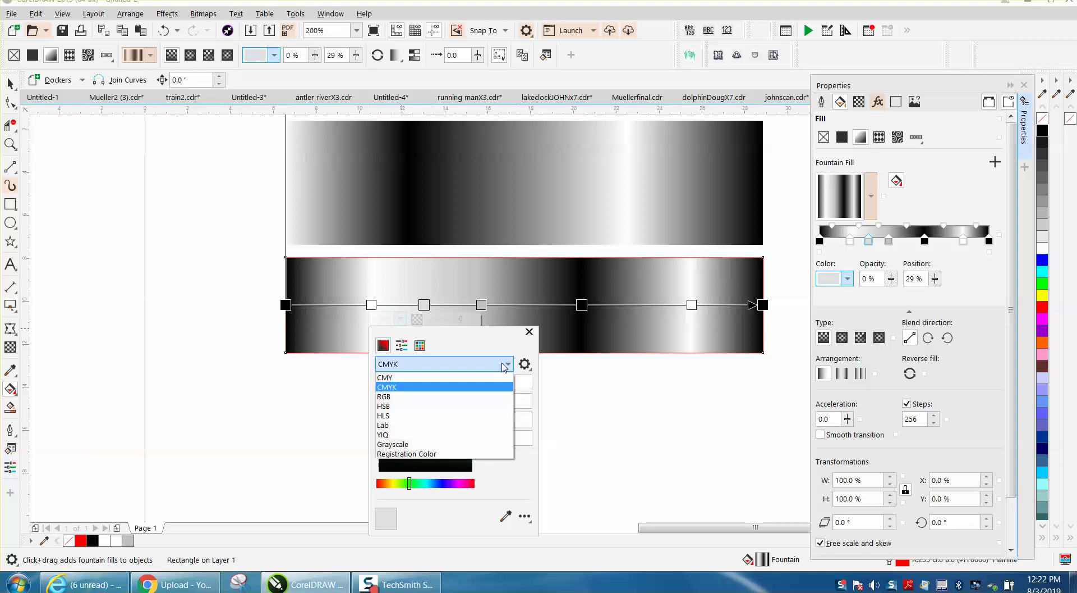
click(391, 399)
click(420, 345)
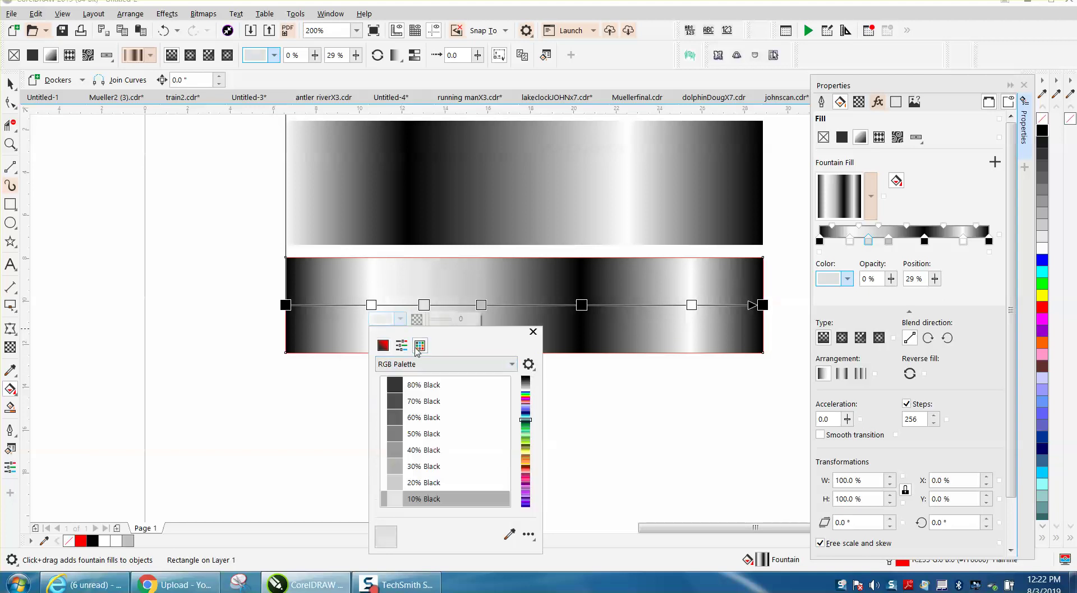
click(398, 385)
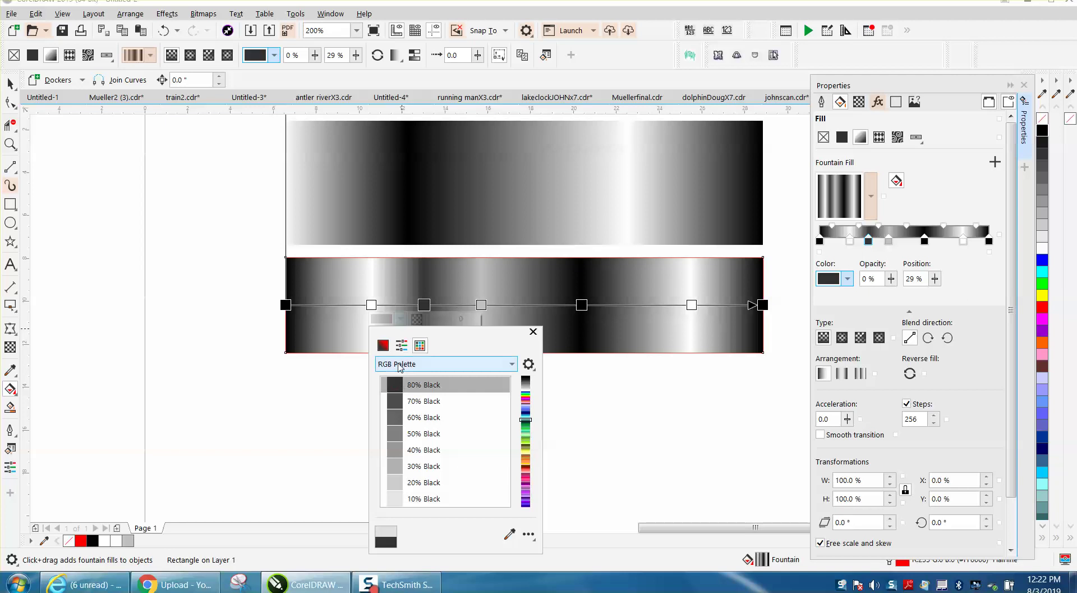
click(218, 258)
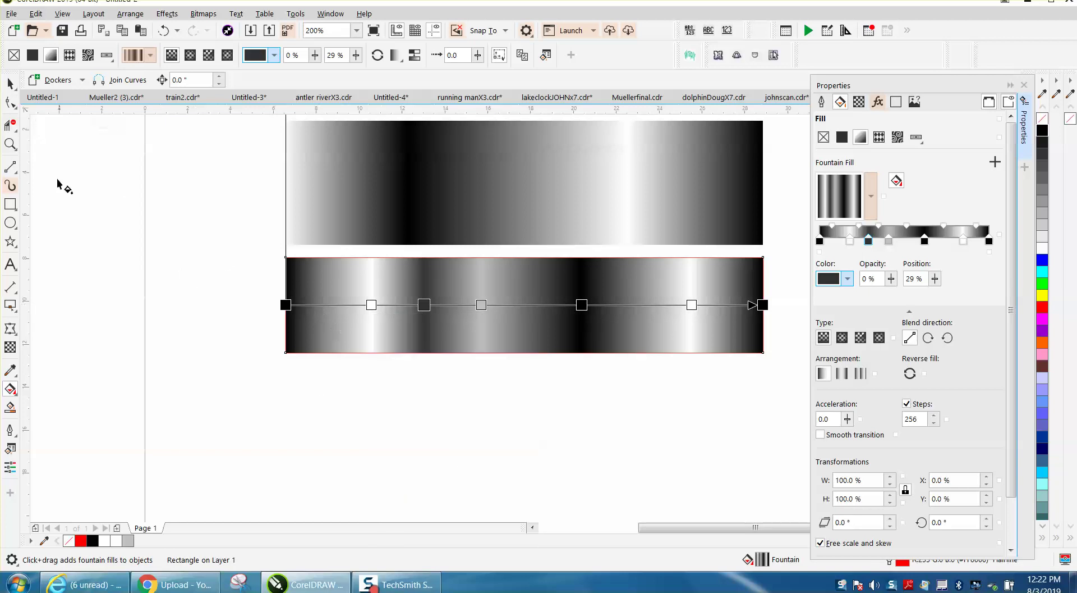
Step: Select the lower rectangle, close the Properties docker, and marquee-zoom onto both gradient bars
click(10, 83)
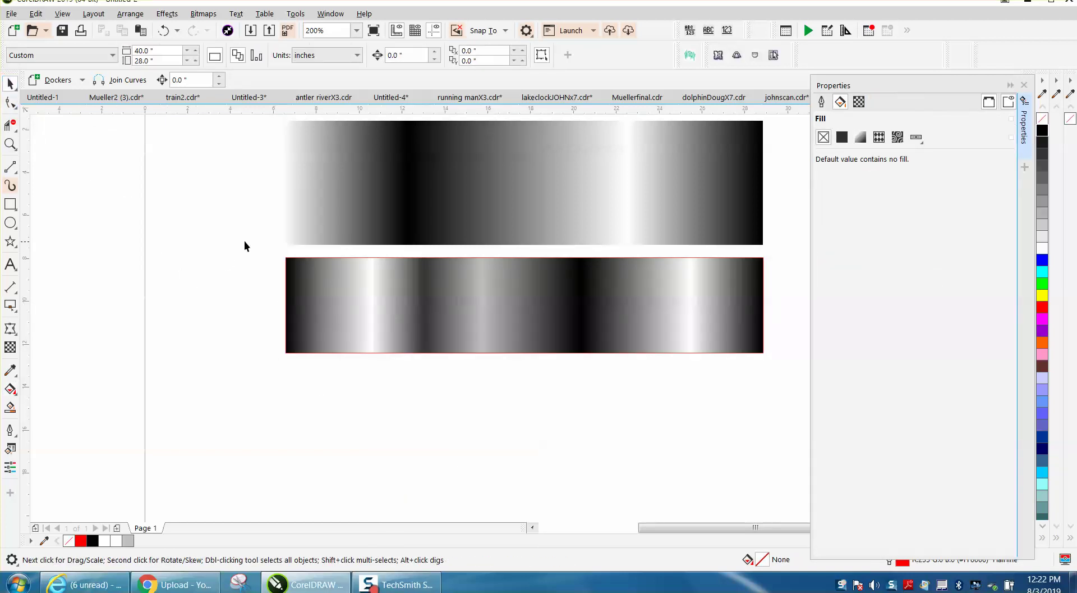
scroll(241, 238, down, 2)
drag(231, 232, 530, 317)
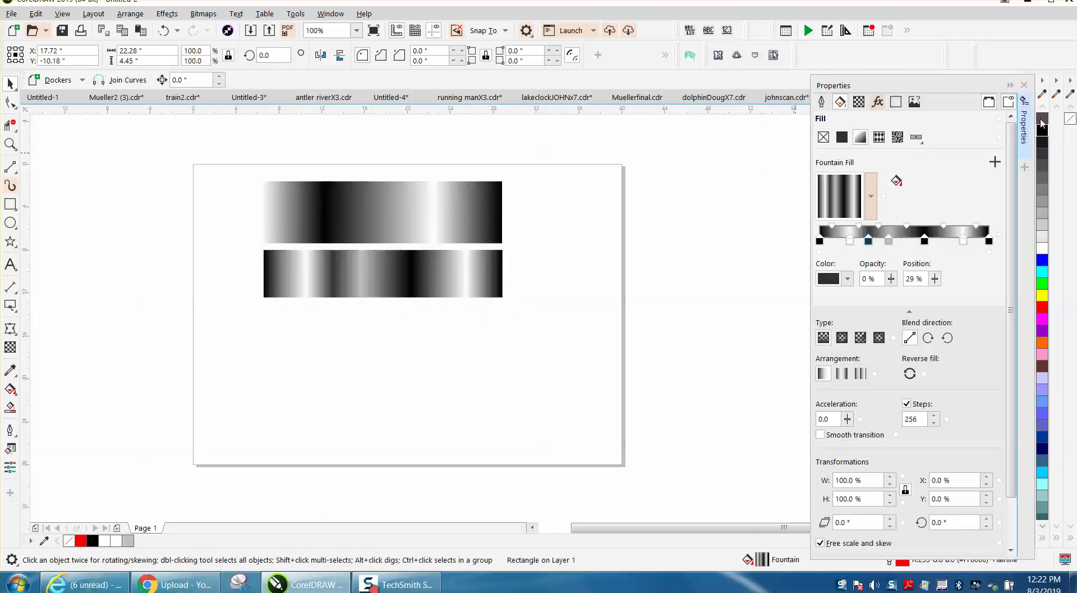
click(1024, 85)
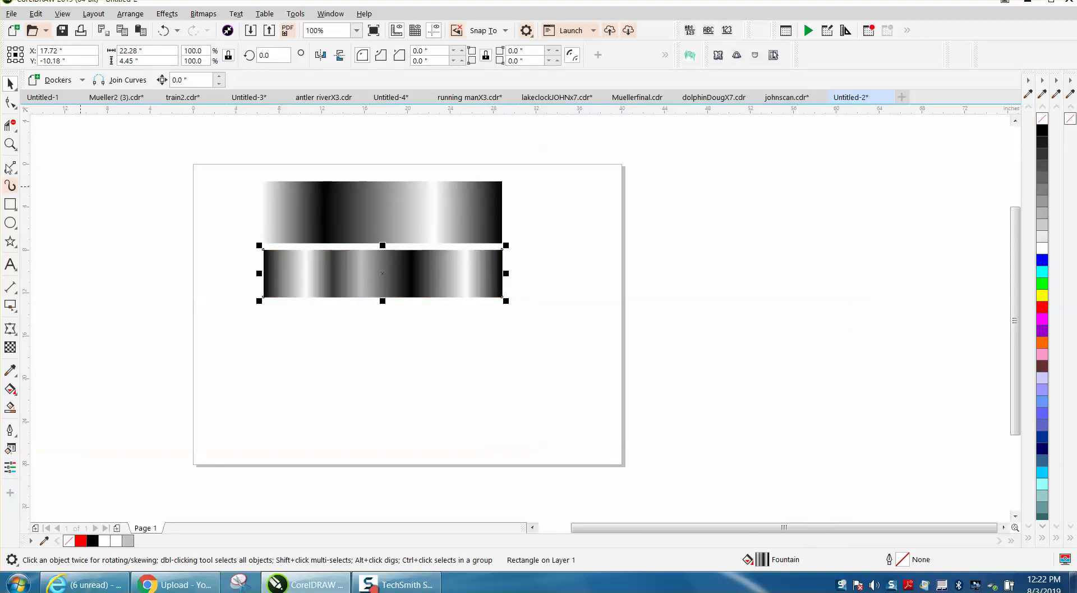
click(10, 144)
drag(234, 233, 586, 306)
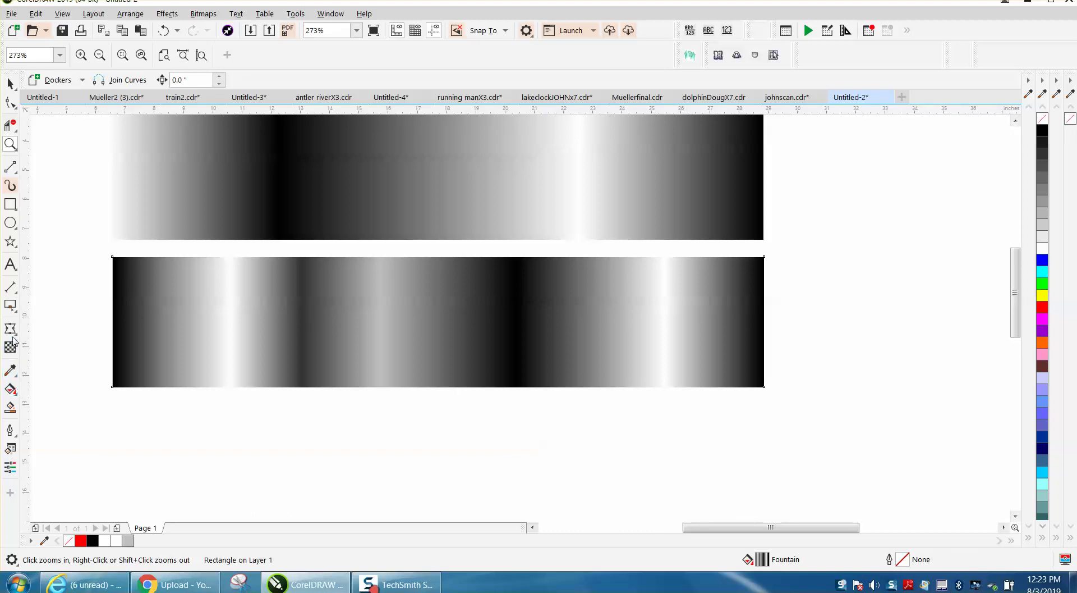
Step: With Interactive Fill, drag the angle handle so the gradient runs diagonally toward the upper right
click(17, 395)
click(35, 392)
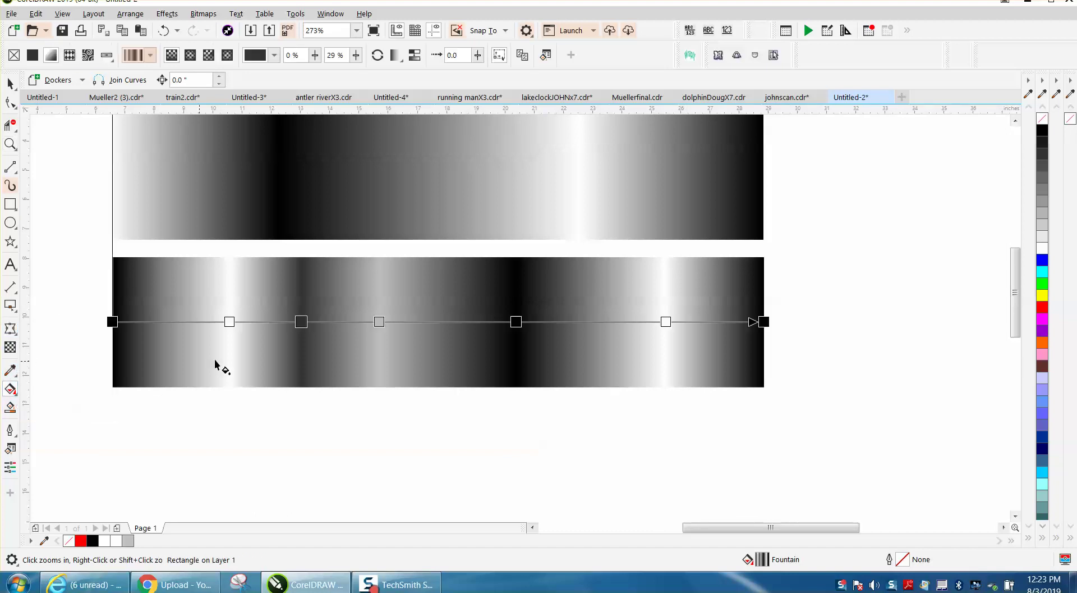
scroll(261, 340, down, 3)
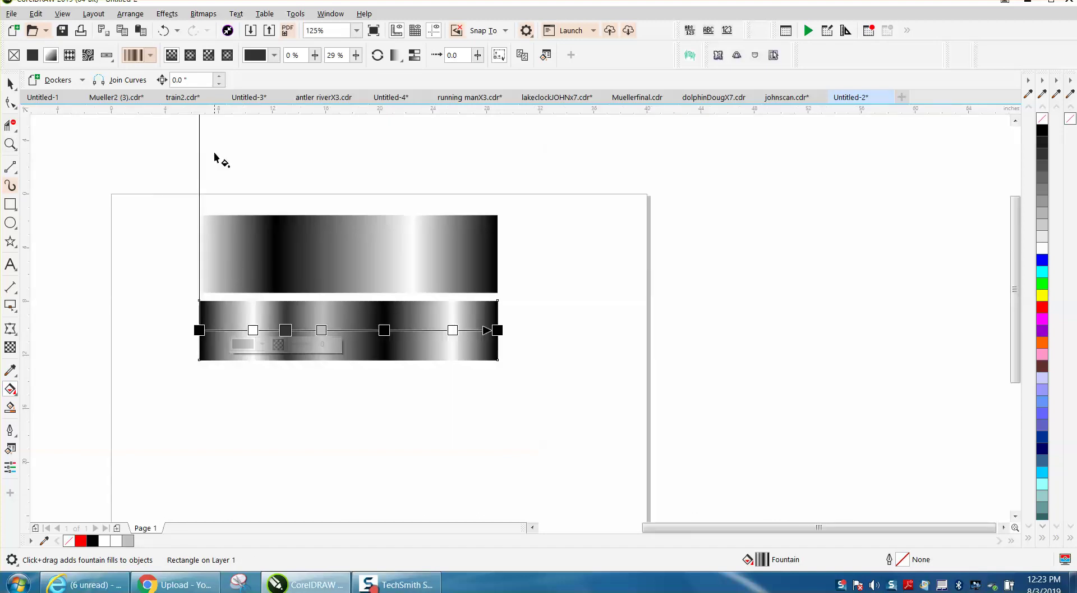
scroll(215, 159, down, 2)
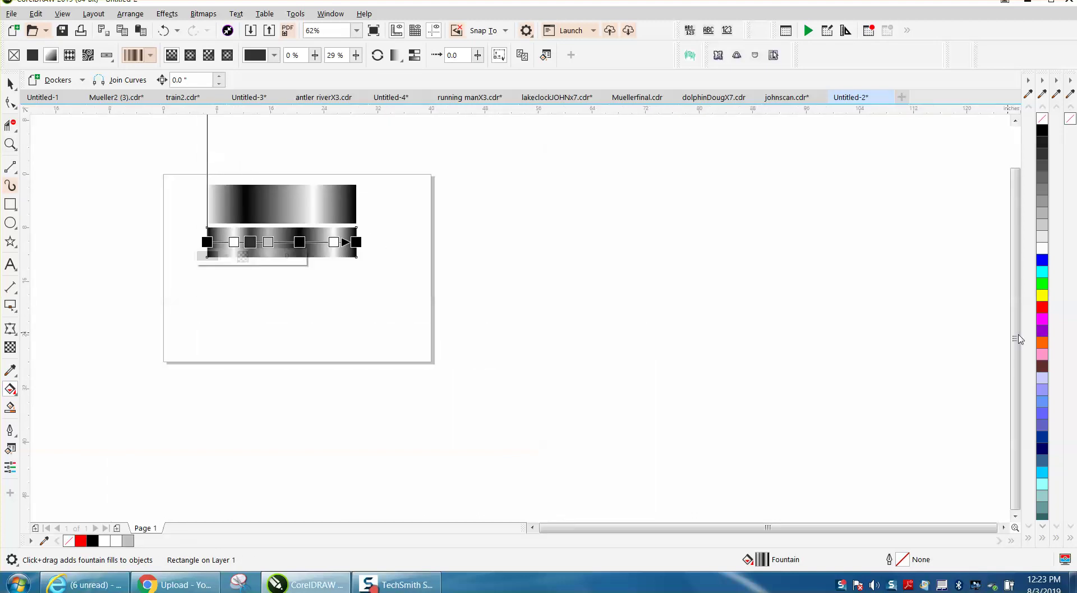
drag(1017, 339, 1017, 275)
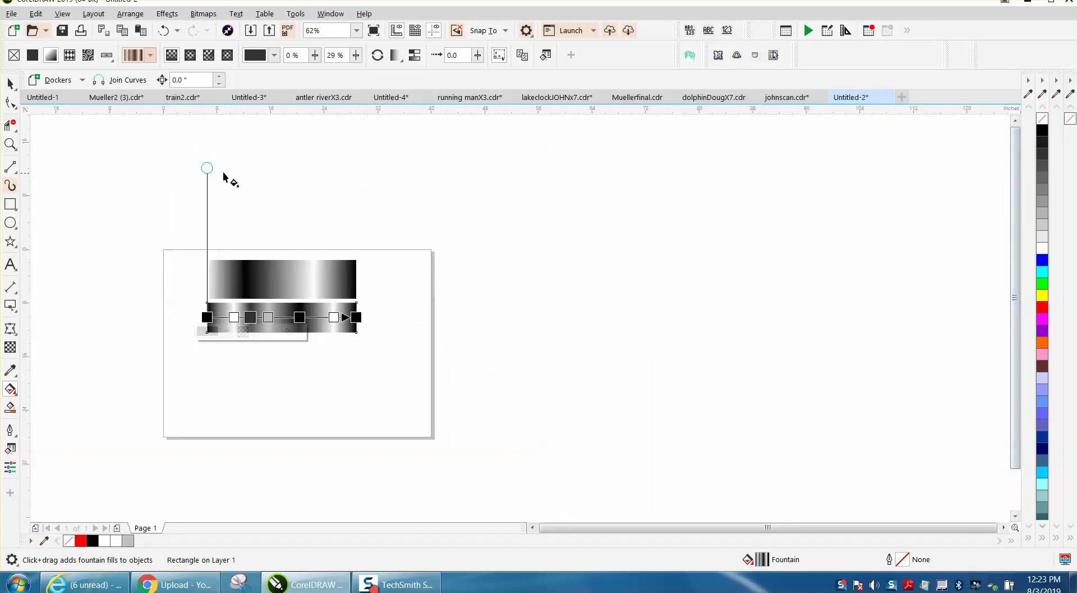
drag(207, 168, 453, 209)
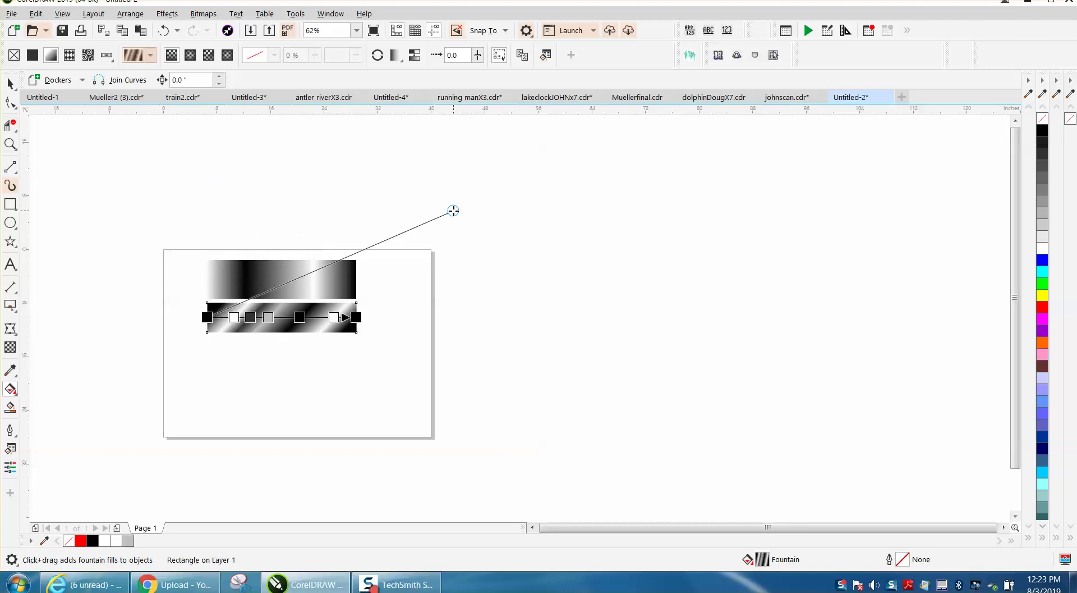
Step: Zoom in on the diagonally filled rectangle and deselect it to view the result
click(10, 143)
drag(180, 284, 440, 372)
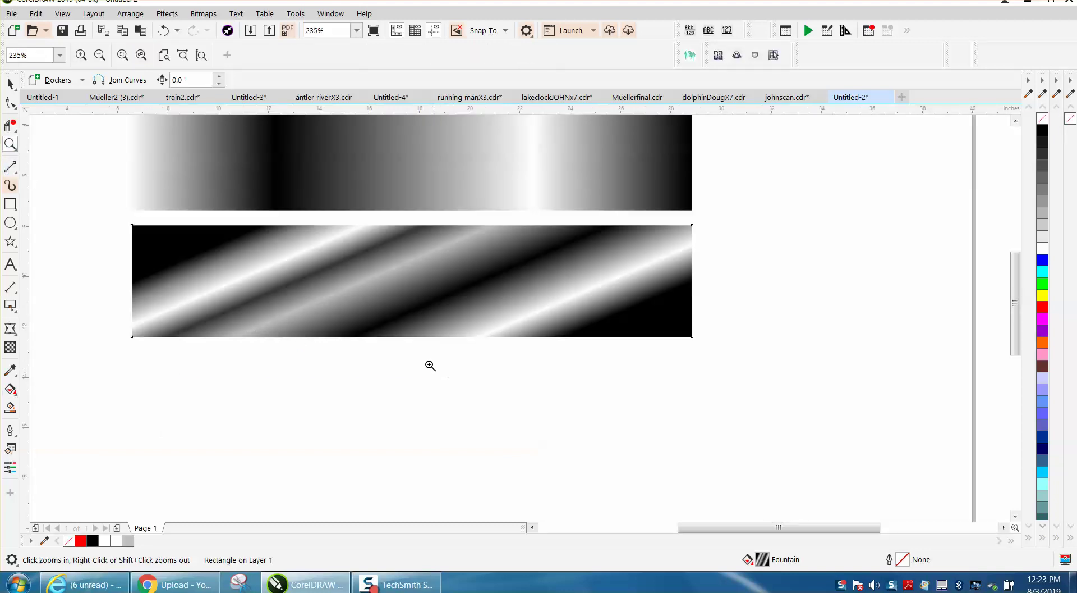
key(space)
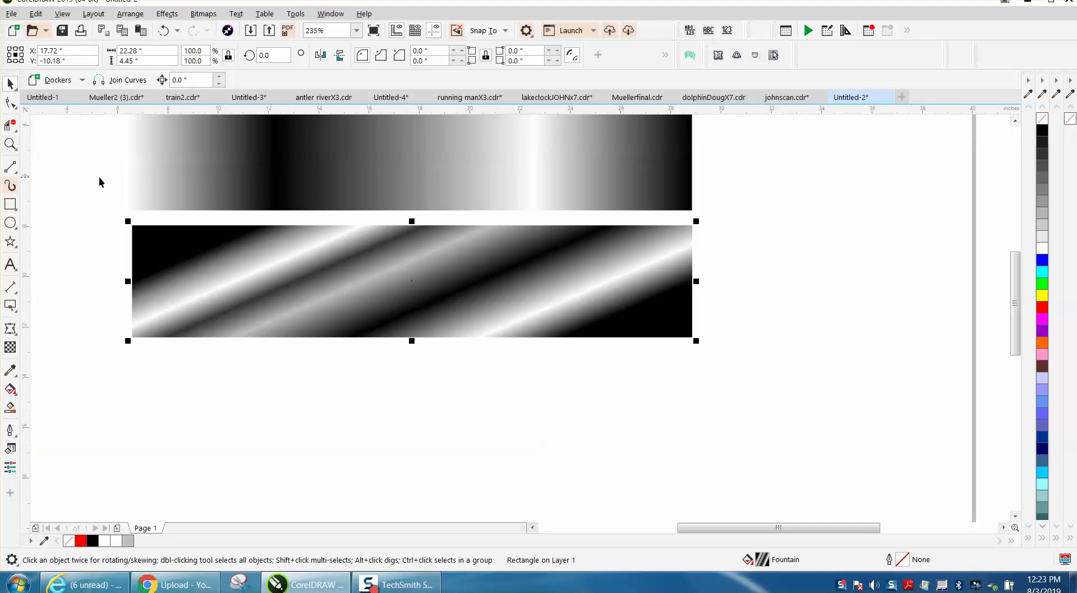
click(418, 390)
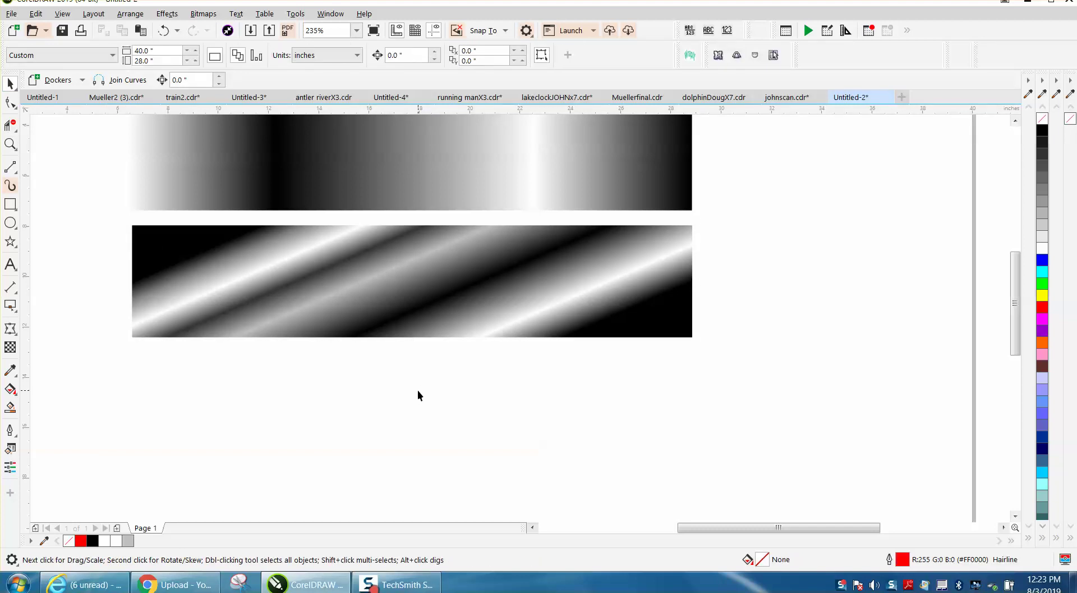